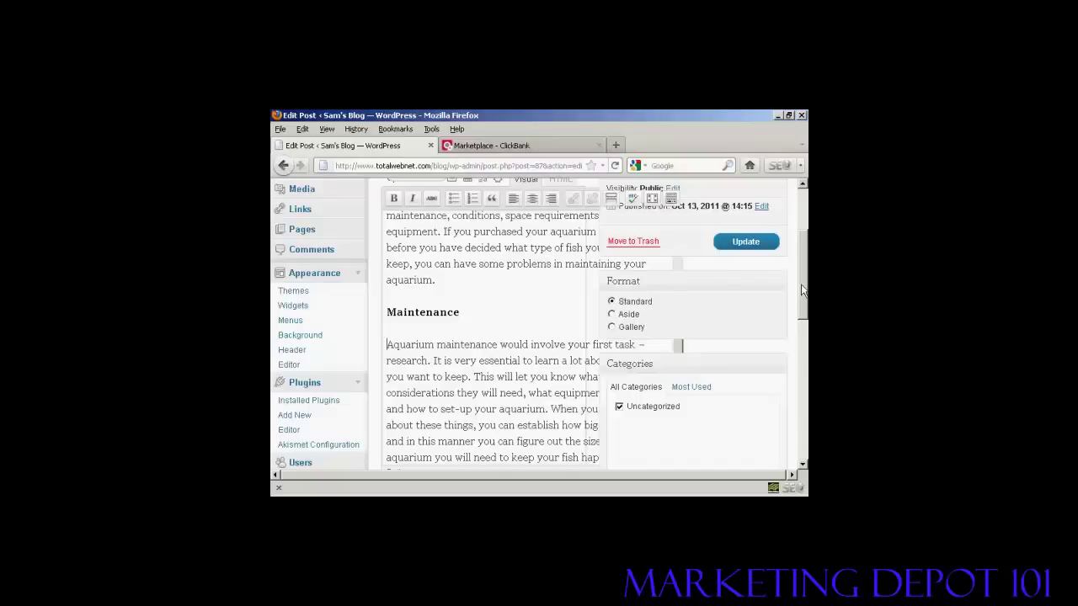
# Select the words 'Aquarium maintenance' at the start of the Maintenance paragraph.
pyautogui.moveTo(802, 290)
pyautogui.mouseDown()
pyautogui.moveTo(801, 275)
pyautogui.moveTo(801, 309)
pyautogui.mouseUp()
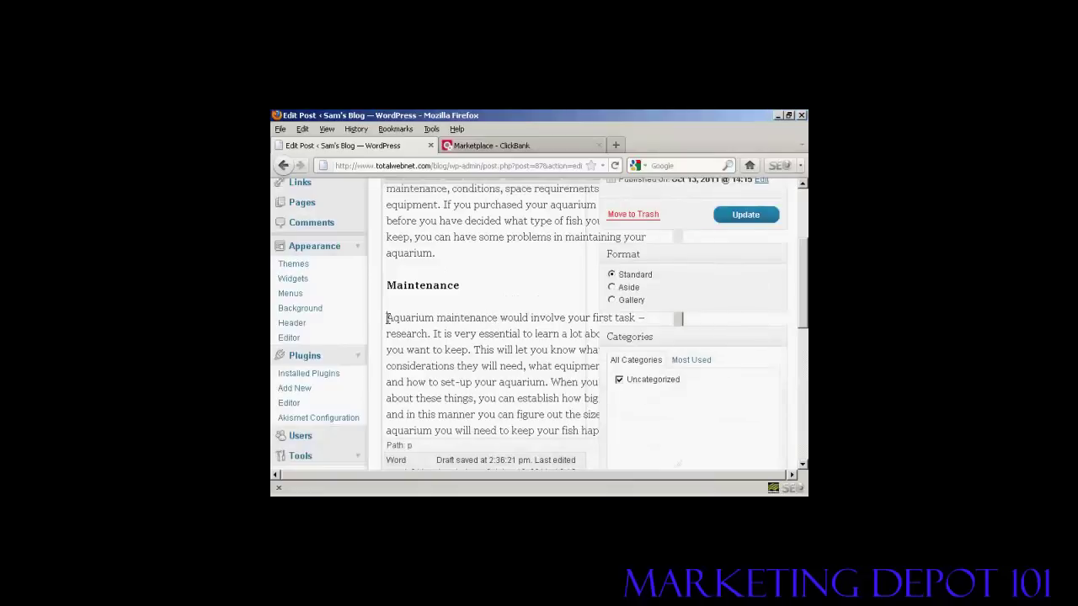
pyautogui.moveTo(387, 317); pyautogui.dragTo(499, 319)
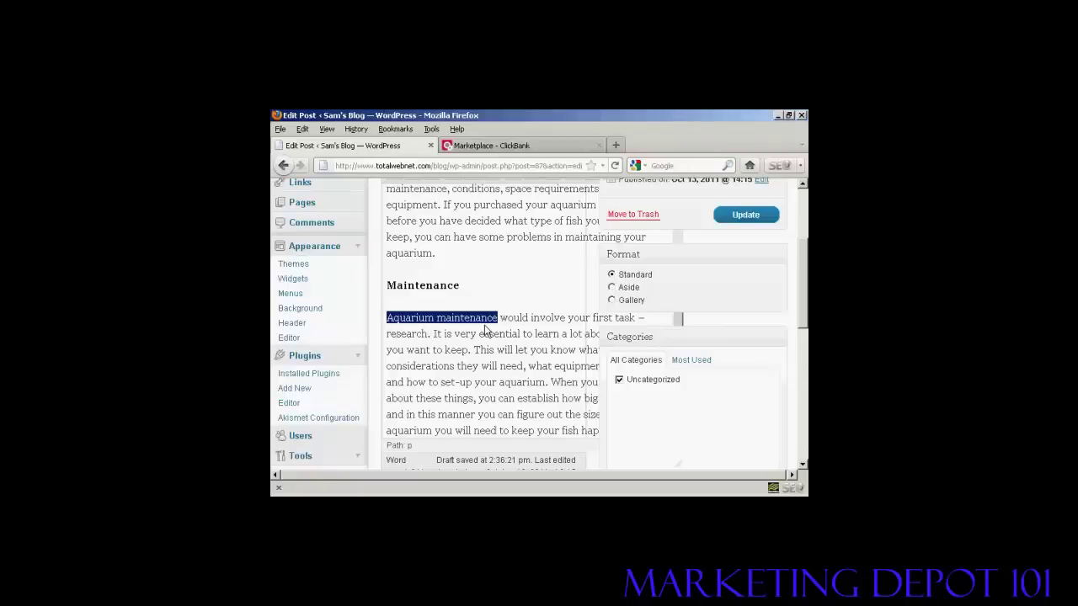
pyautogui.click(531, 146)
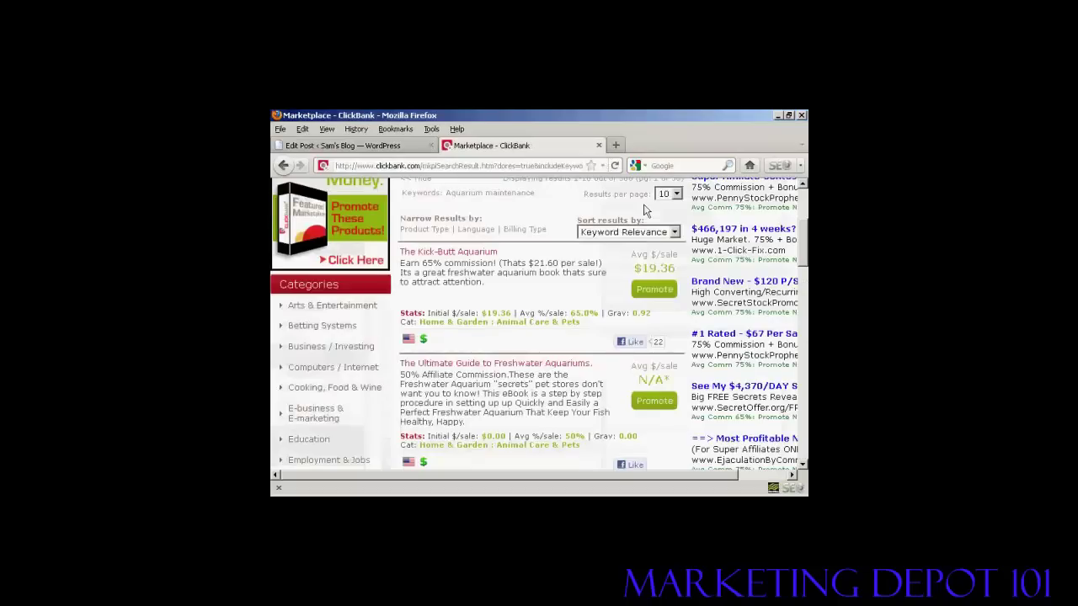
# Scroll the ClickBank aquarium results to The Kick-Butt Aquarium listing (65% commission, $19.36 per sale).
pyautogui.scroll(2, 804, 244)
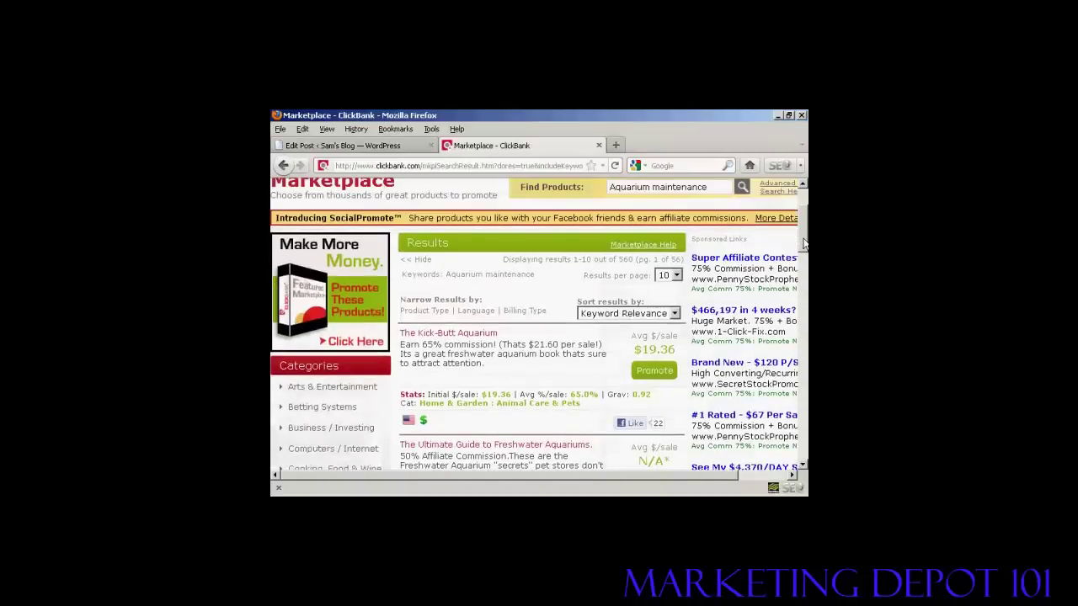
pyautogui.scroll(1, 804, 244)
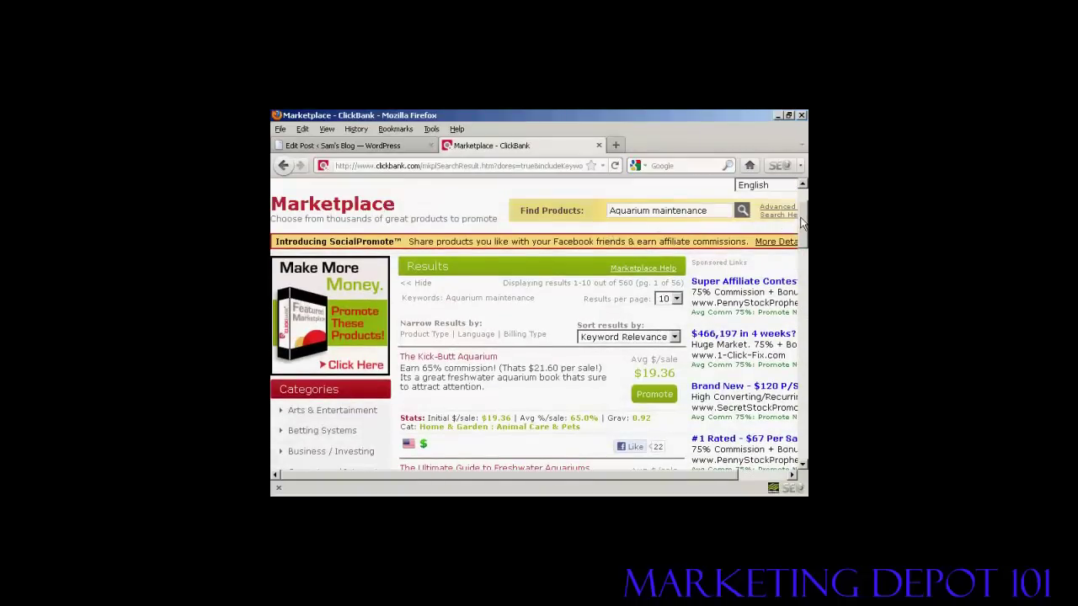
pyautogui.moveTo(802, 223); pyautogui.dragTo(802, 238)
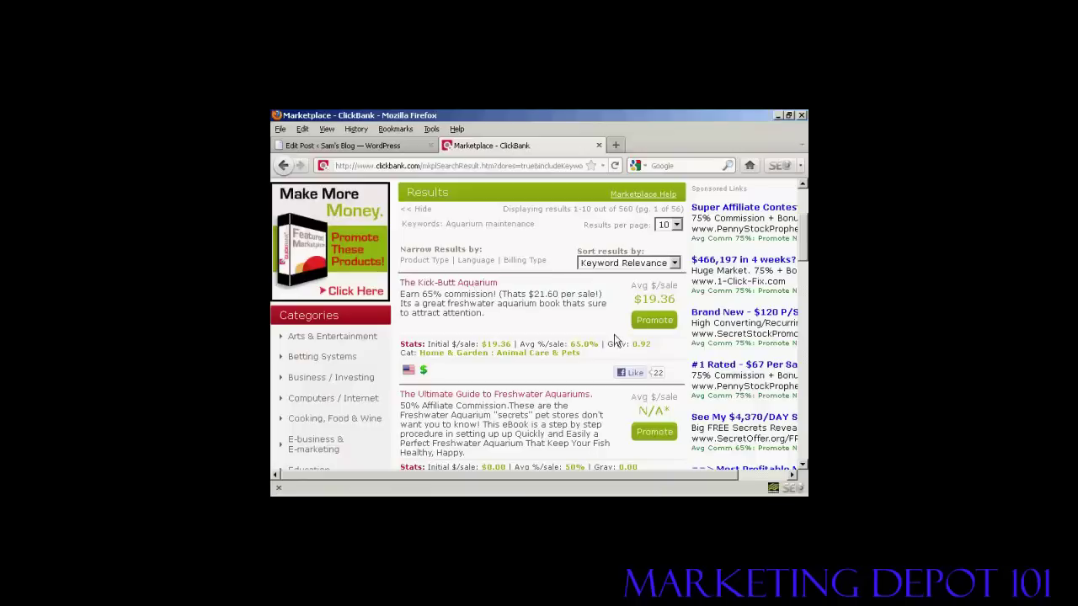
# Promote The Kick-Butt Aquarium and create a HopLink using your account nickname.
pyautogui.click(655, 321)
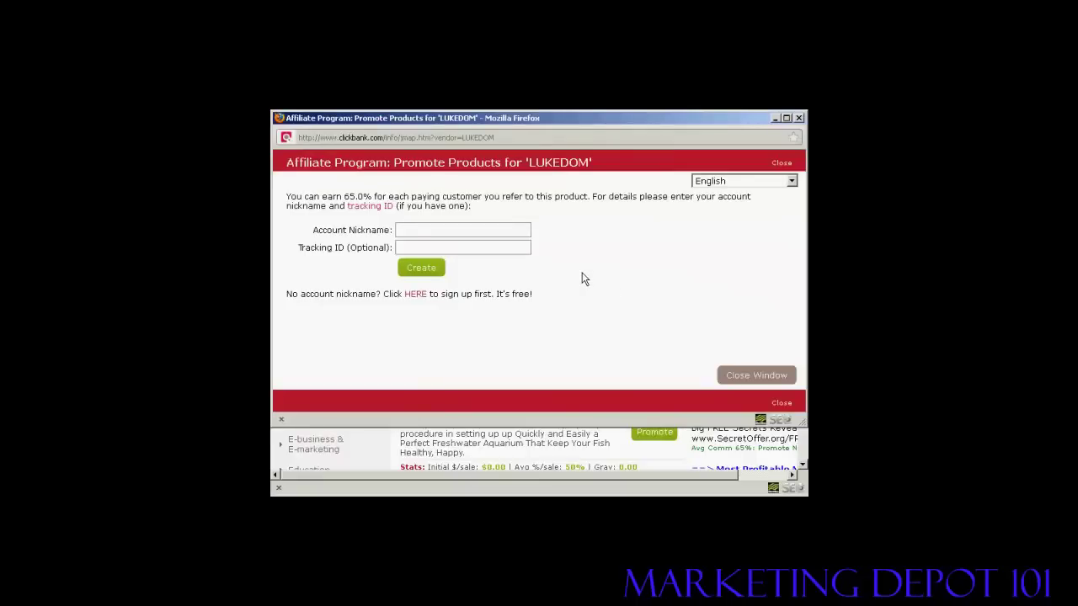
pyautogui.click(403, 231)
pyautogui.write('yourid')
pyautogui.click(423, 273)
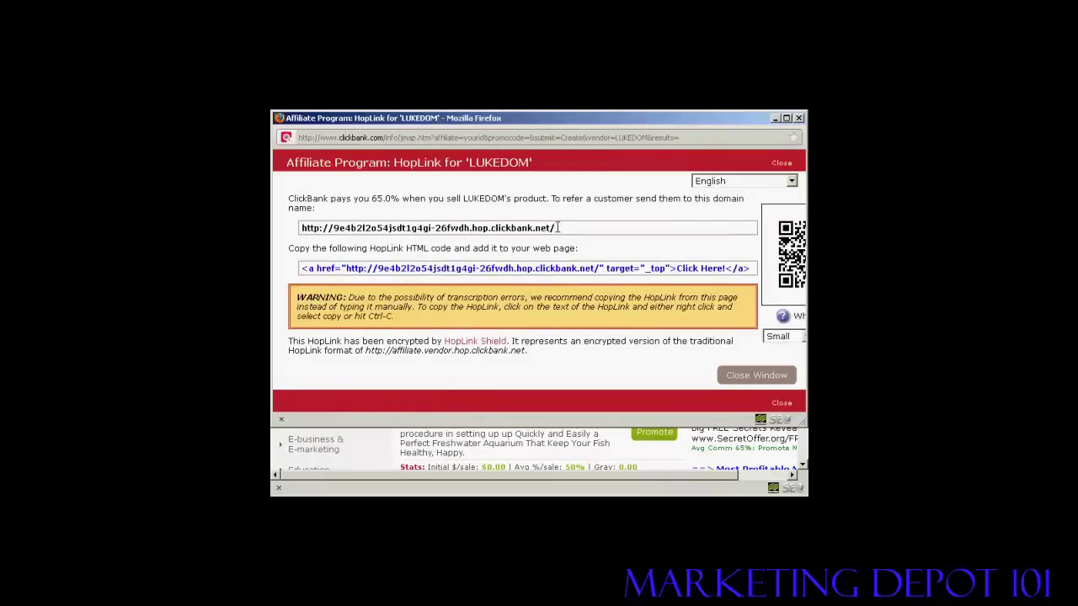
# Copy the generated HopLink URL and close the HopLink window.
pyautogui.moveTo(557, 227); pyautogui.dragTo(290, 225)
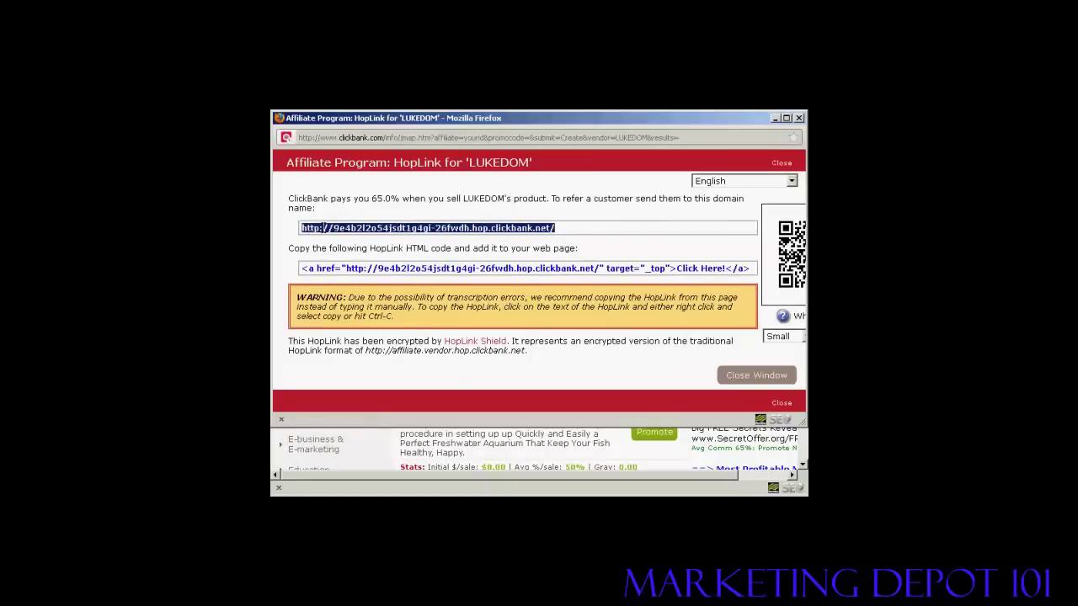
pyautogui.rightClick(323, 226)
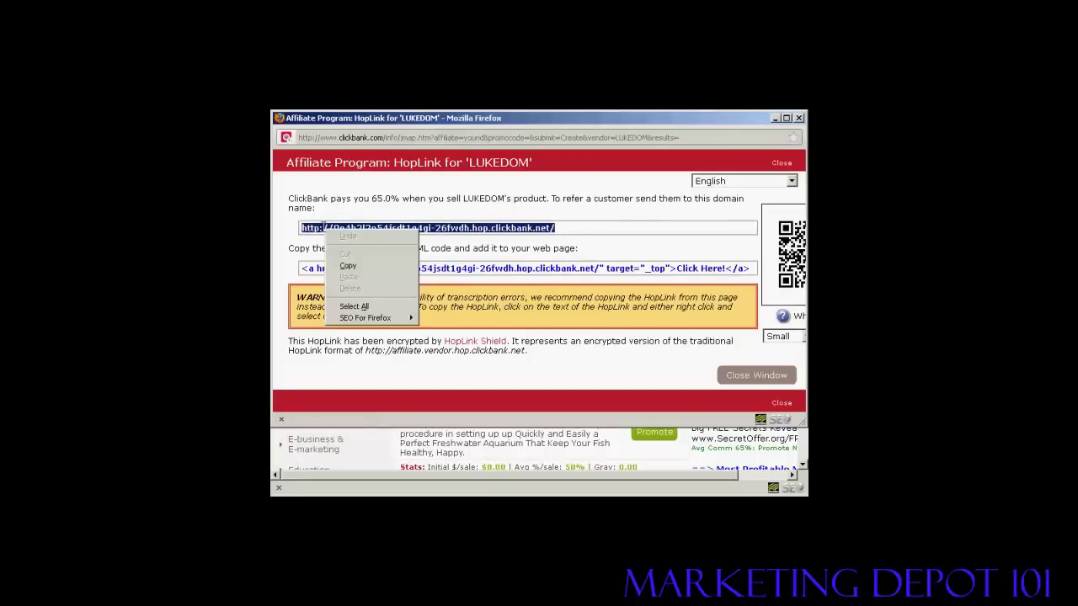
pyautogui.click(350, 267)
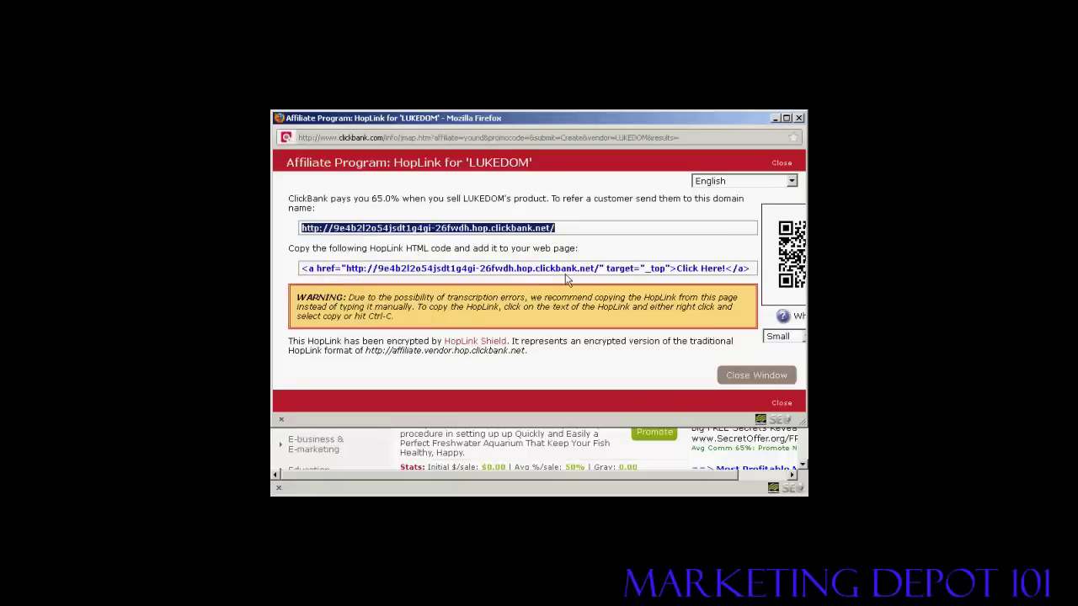
pyautogui.click(752, 381)
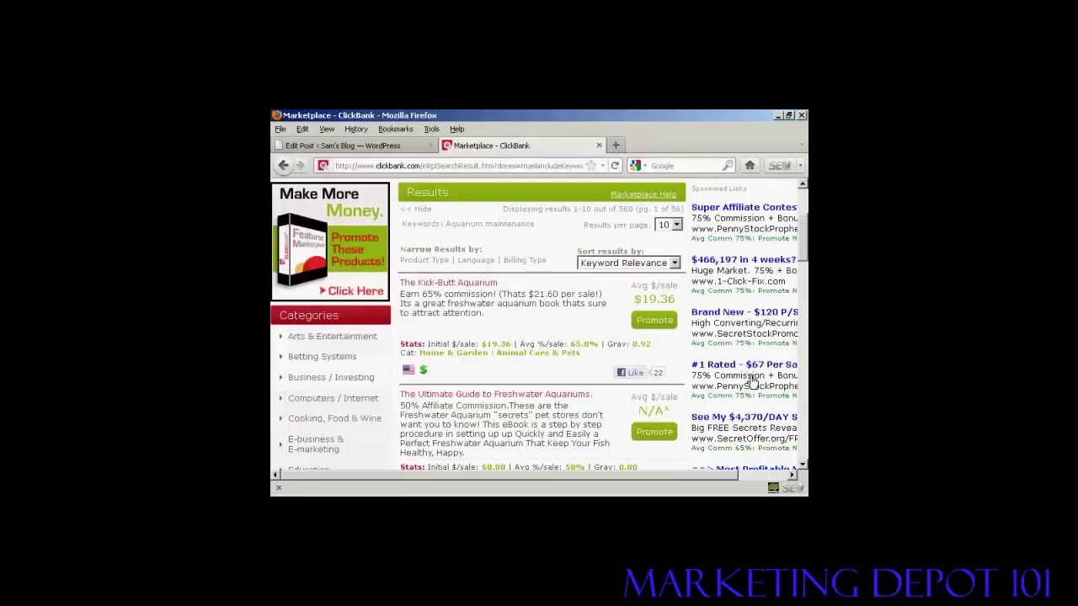
# Link 'Aquarium maintenance' to the pasted HopLink, titled 'Kick-Butt Aquarium', opening in a new tab.
pyautogui.click(370, 148)
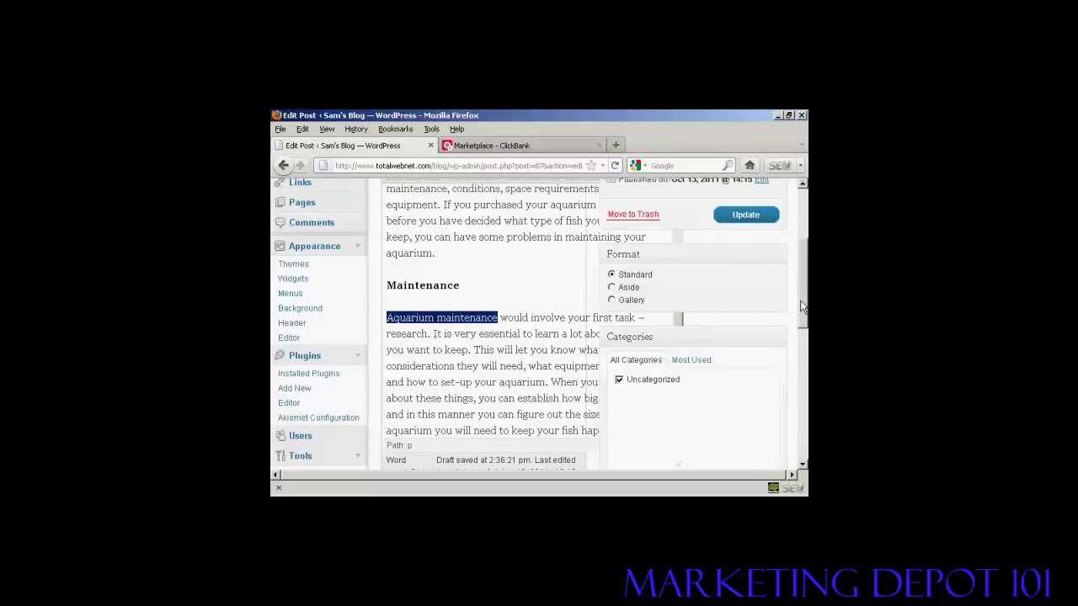
pyautogui.moveTo(801, 307); pyautogui.dragTo(801, 285)
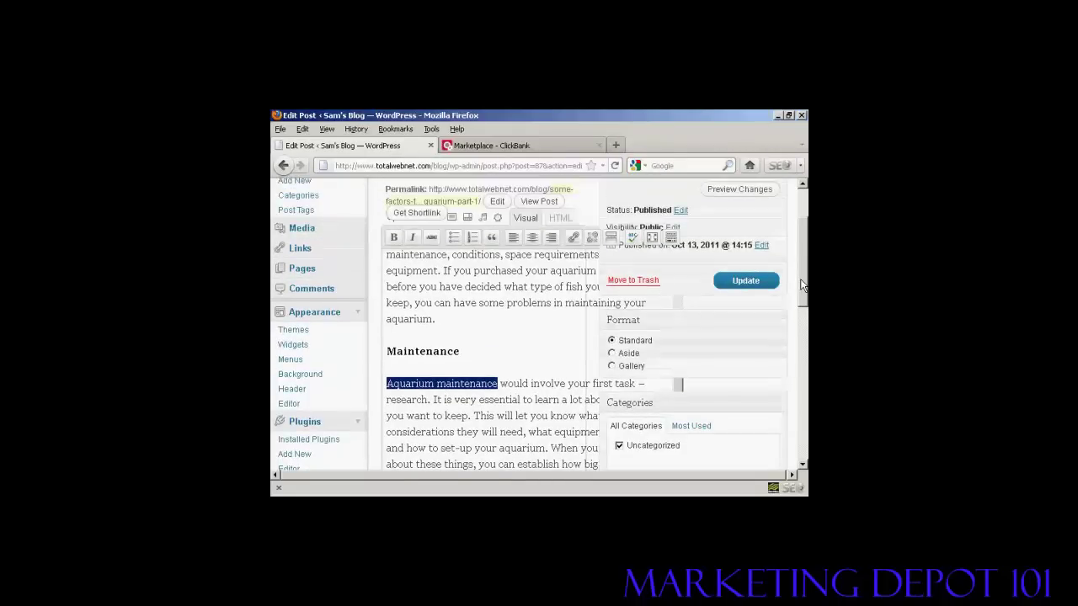
pyautogui.click(574, 237)
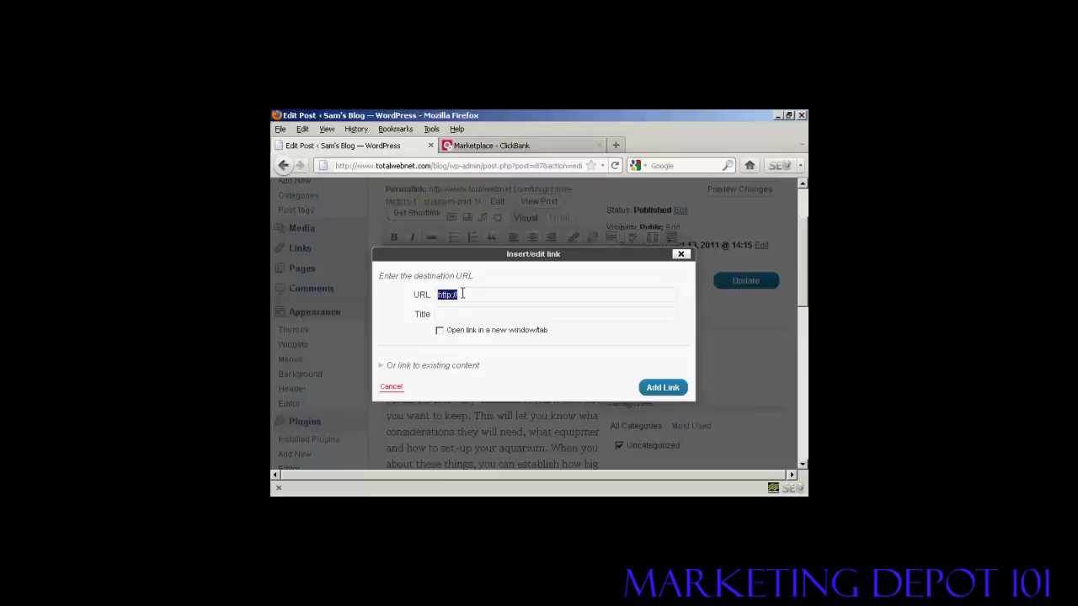
pyautogui.press('BackSpace')
pyautogui.hotkey('ctrl', 'v')
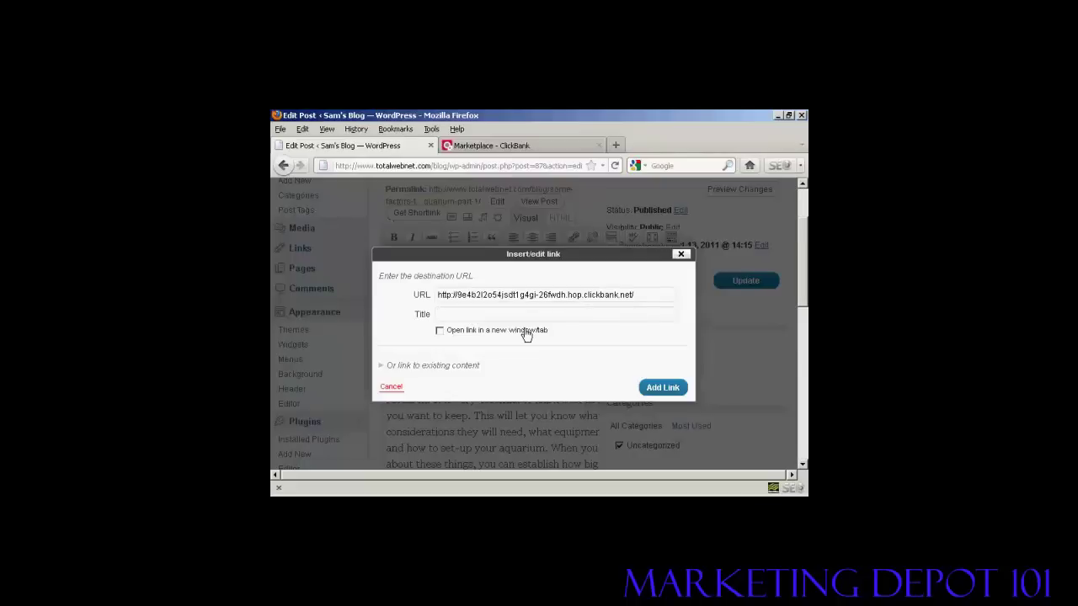
pyautogui.write('Kikc')
pyautogui.press('BackSpace')
pyautogui.press('BackSpace')
pyautogui.write('ck-Butt Aquarium')
pyautogui.click(440, 331)
pyautogui.click(663, 388)
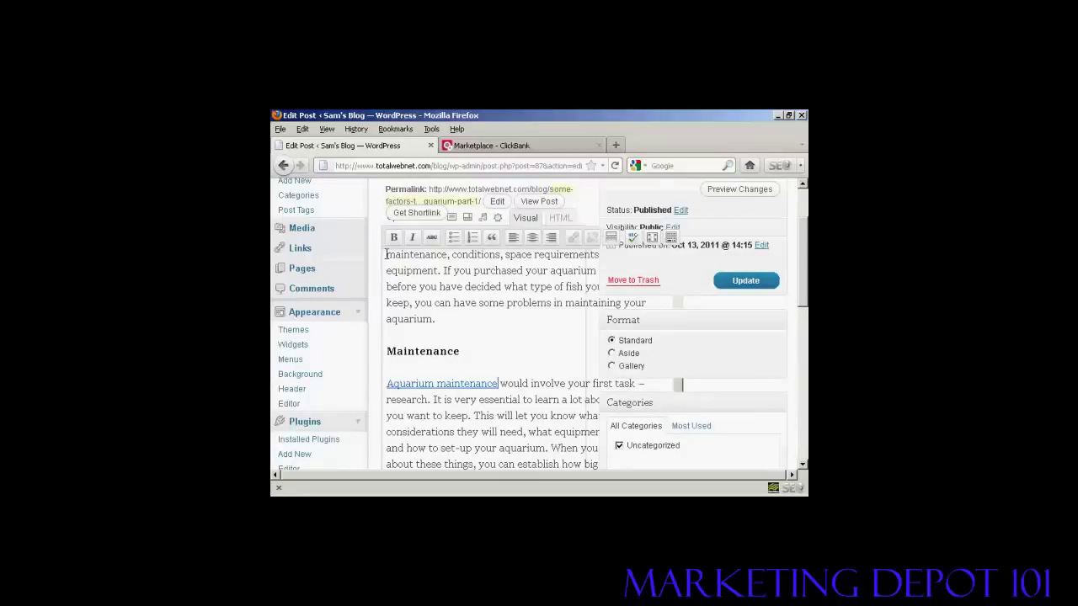
# Link the word 'maintenance' in the Types of fish paragraph to the HopLink and update the post.
pyautogui.moveTo(386, 254); pyautogui.dragTo(449, 255)
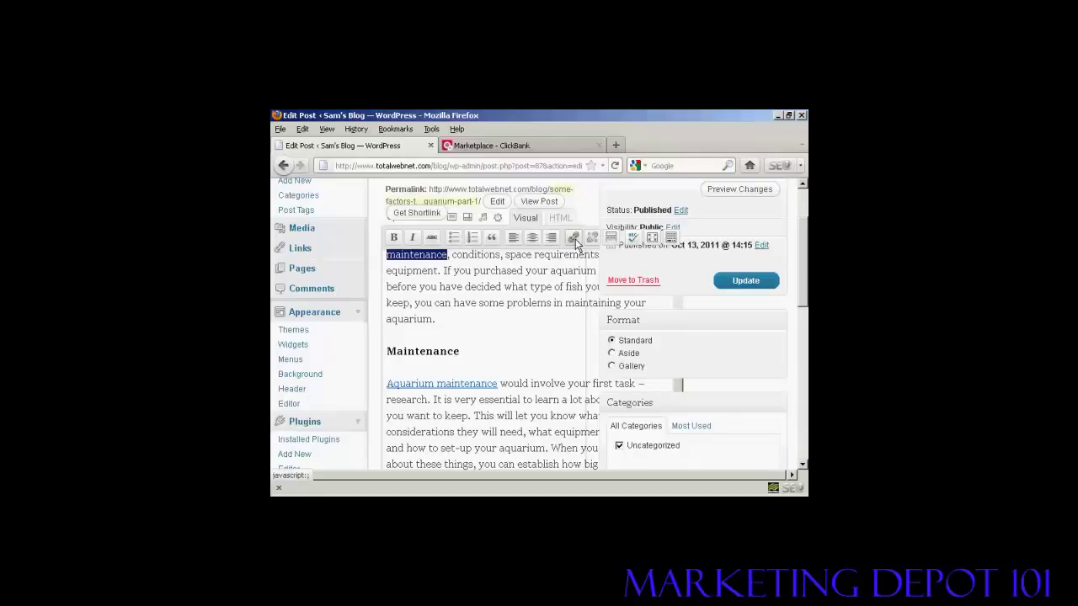
pyautogui.click(575, 240)
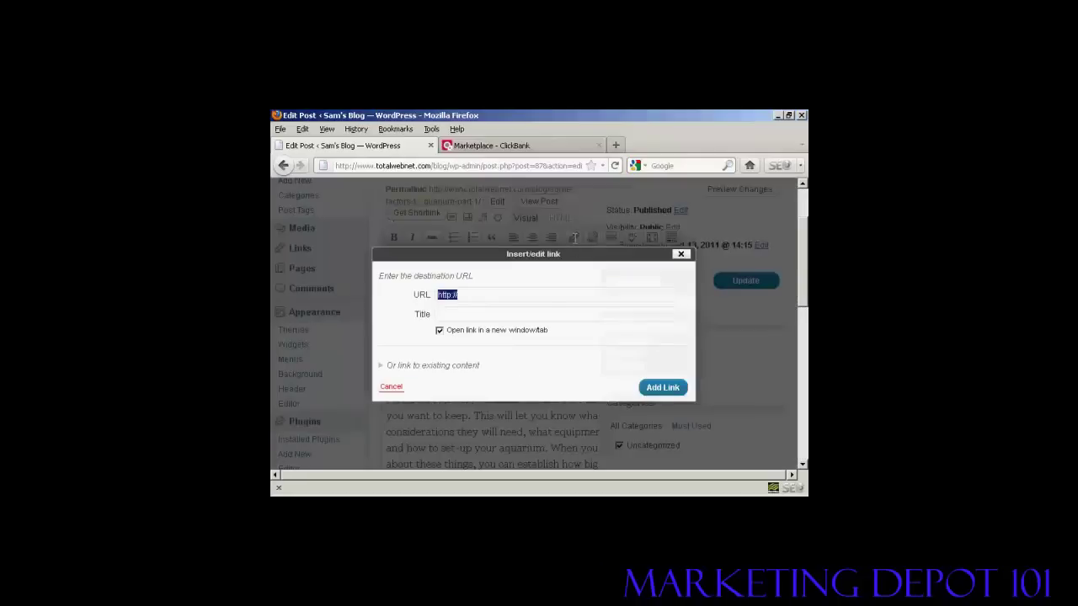
pyautogui.click(464, 293)
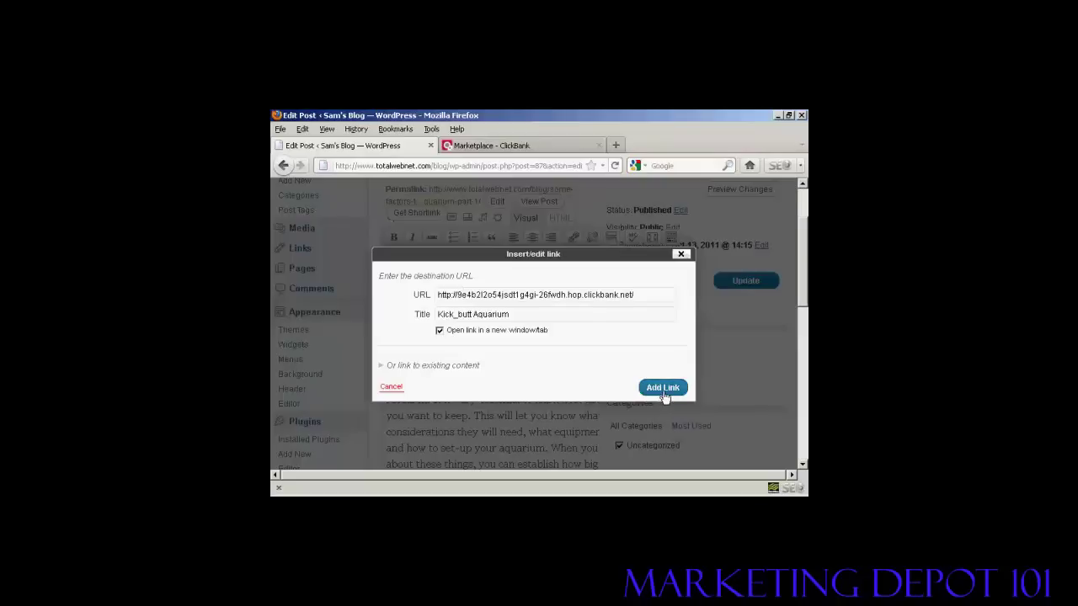
pyautogui.click(663, 389)
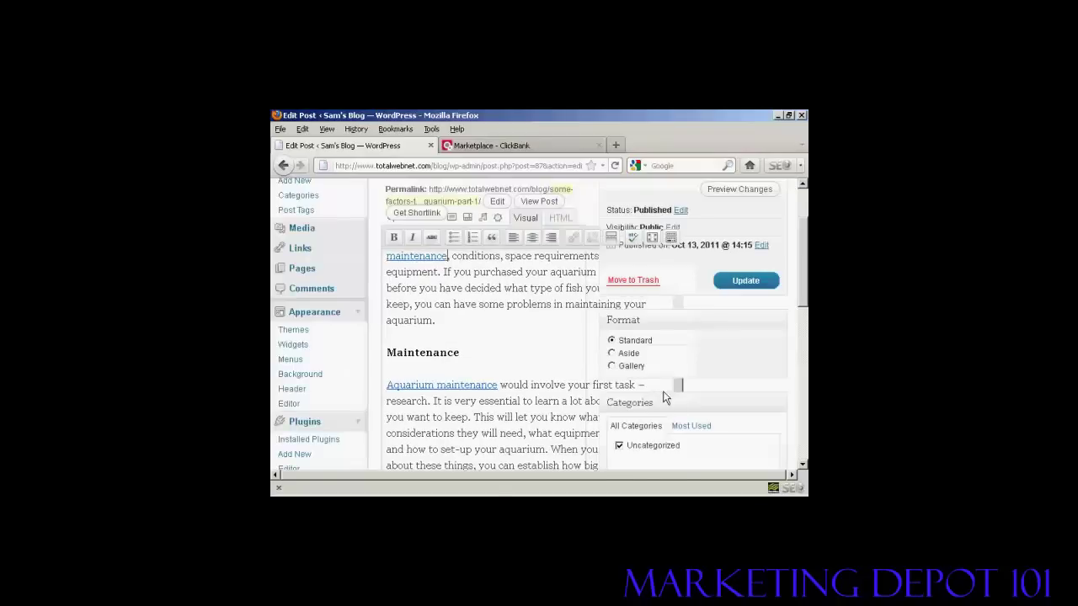
pyautogui.click(752, 287)
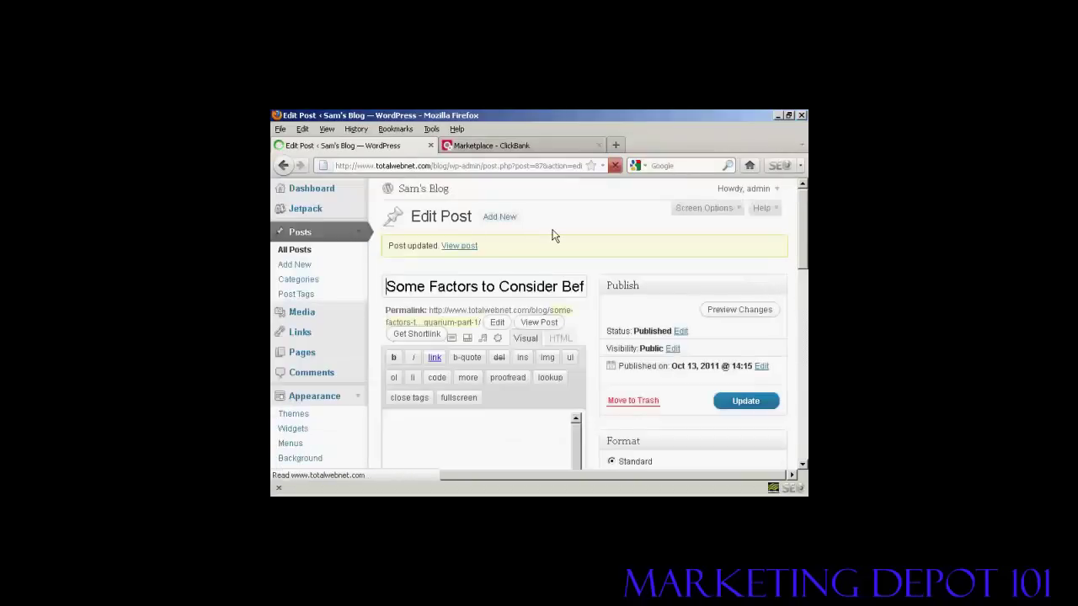
# View the live post and test its 'Aquarium maintenance' link, which opens in a new tab.
pyautogui.click(460, 250)
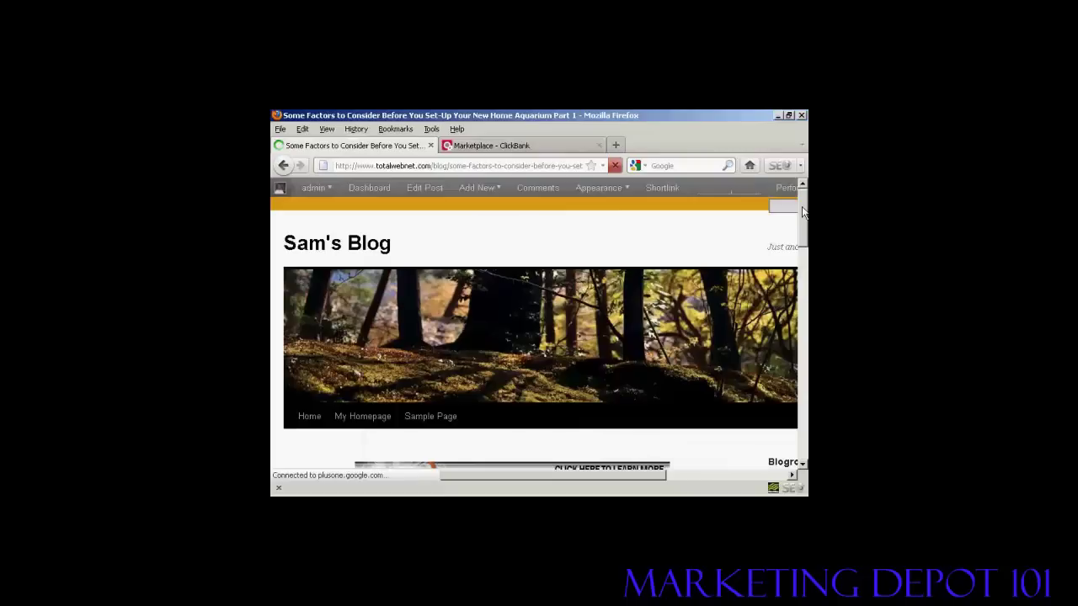
pyautogui.scroll(-2, 803, 229)
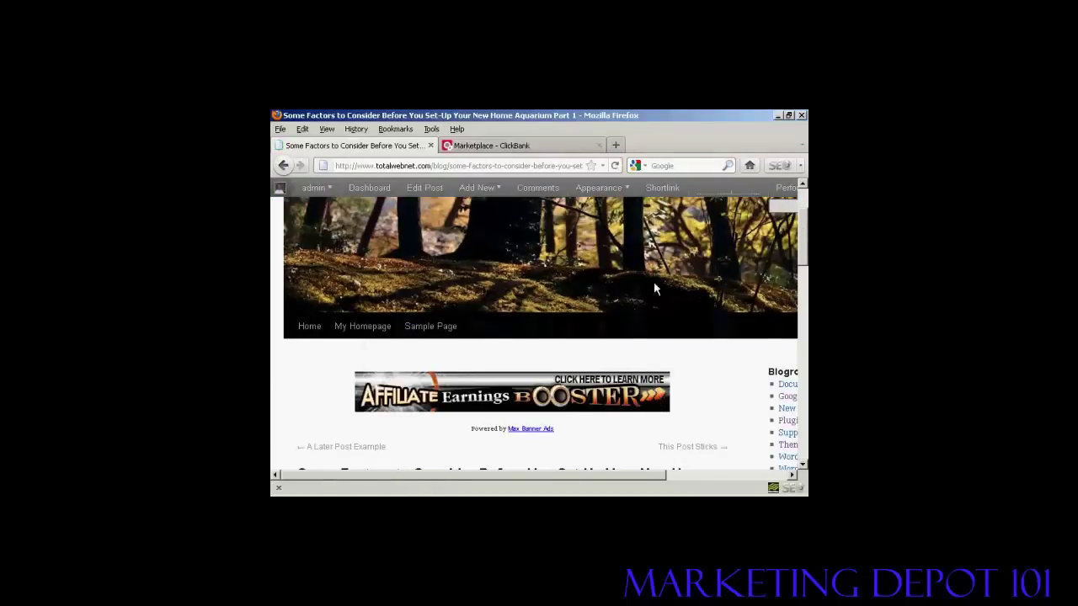
pyautogui.scroll(-3, 654, 285)
pyautogui.scroll(-2, 578, 300)
pyautogui.scroll(-2, 505, 303)
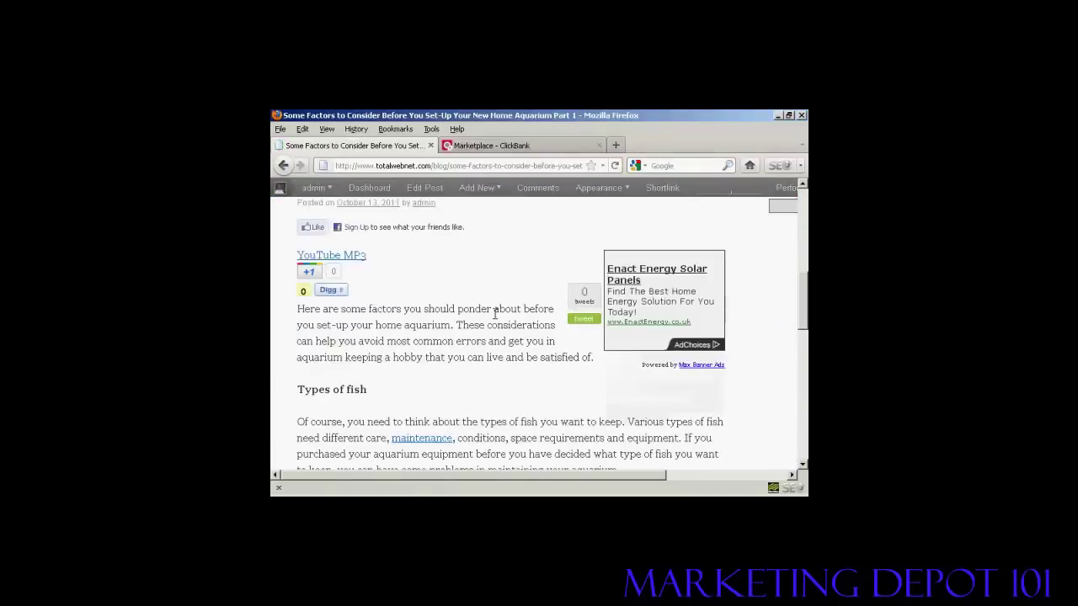
pyautogui.scroll(-2, 471, 303)
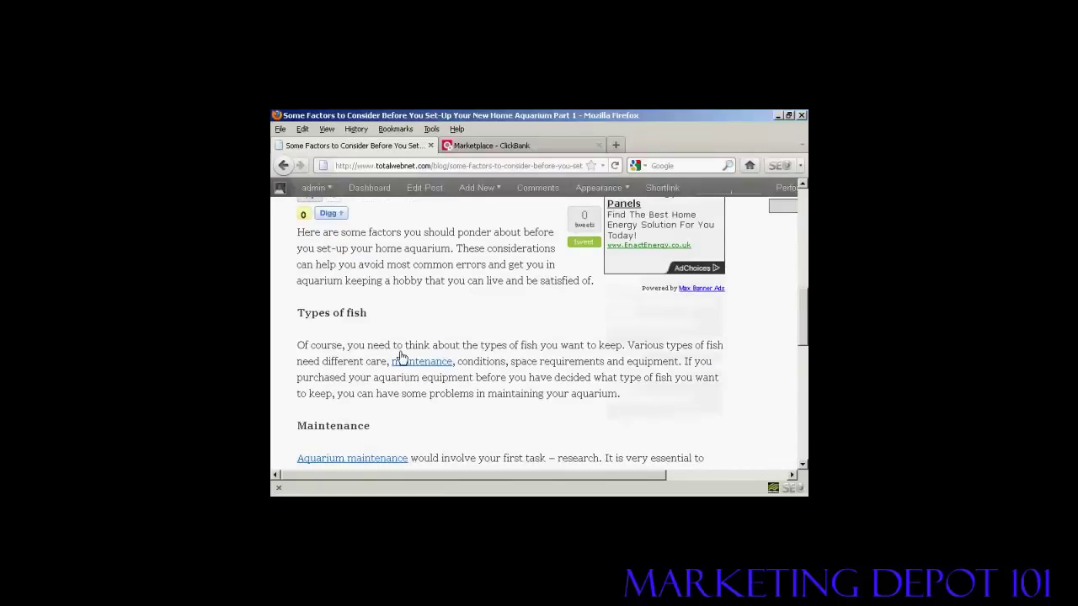
pyautogui.scroll(-2, 426, 351)
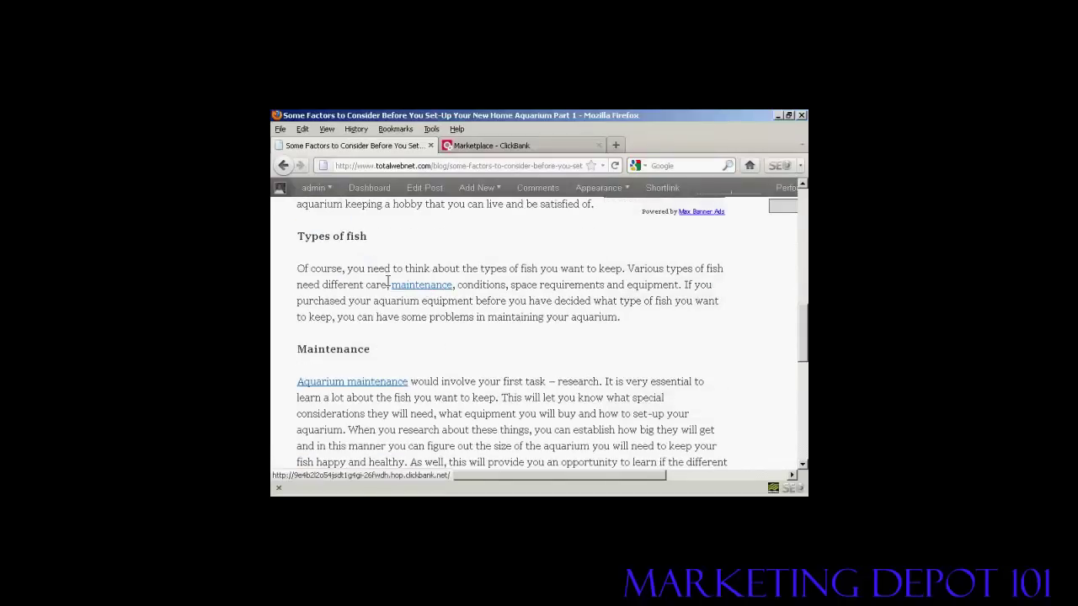
pyautogui.click(385, 385)
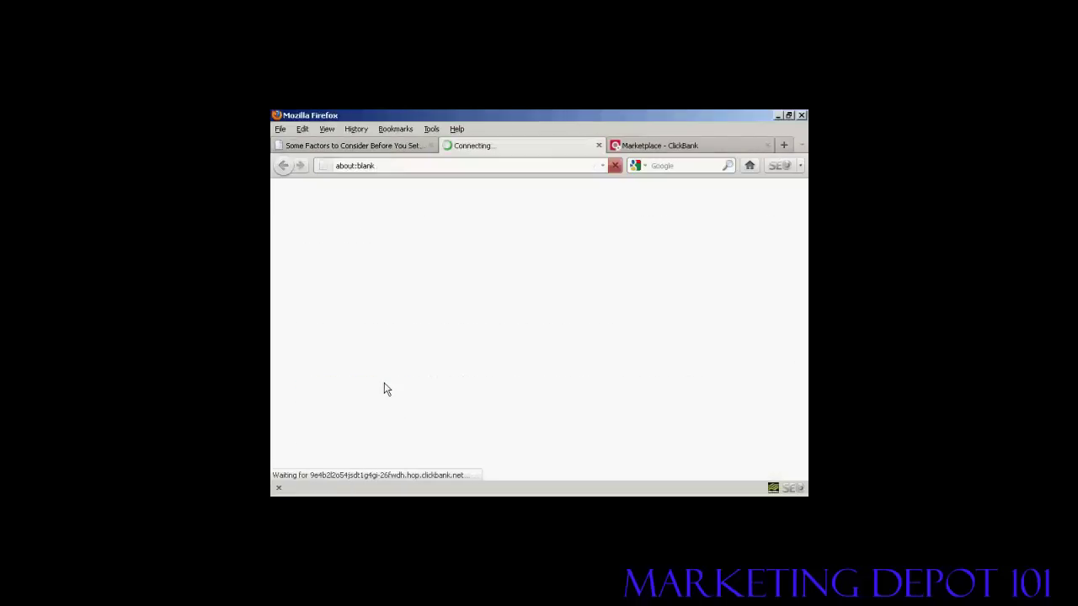